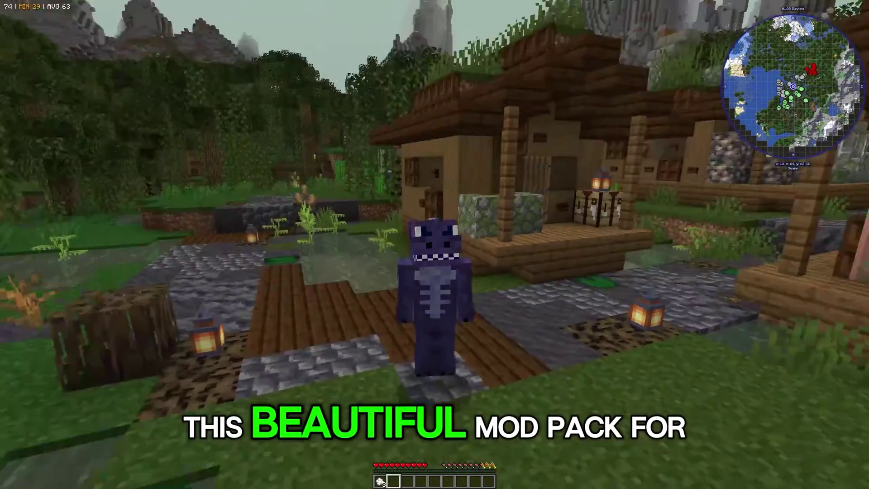
key(w)
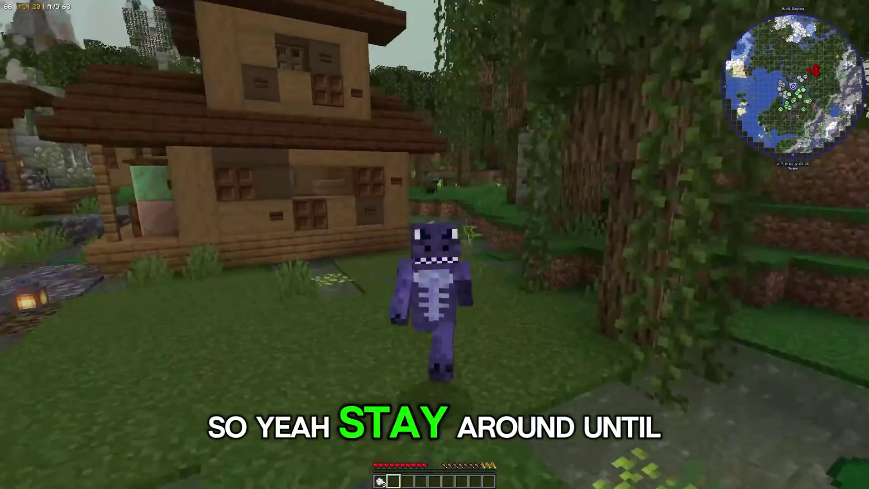
key(w)
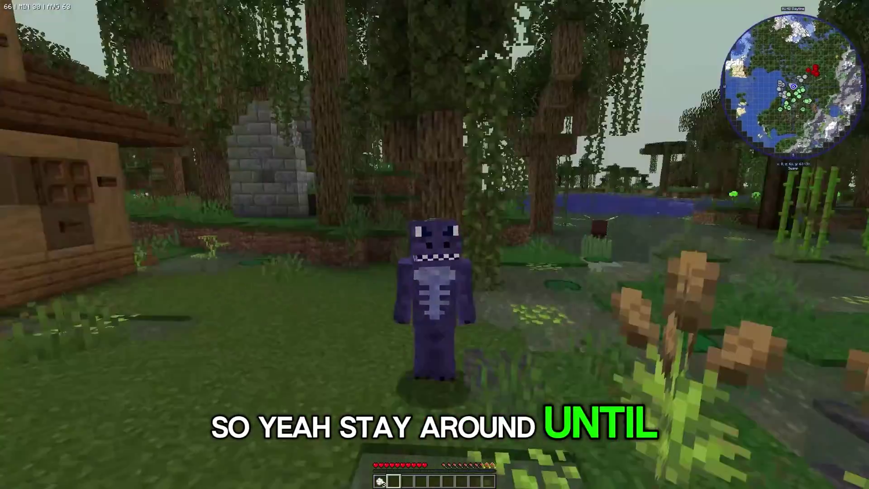
key(w)
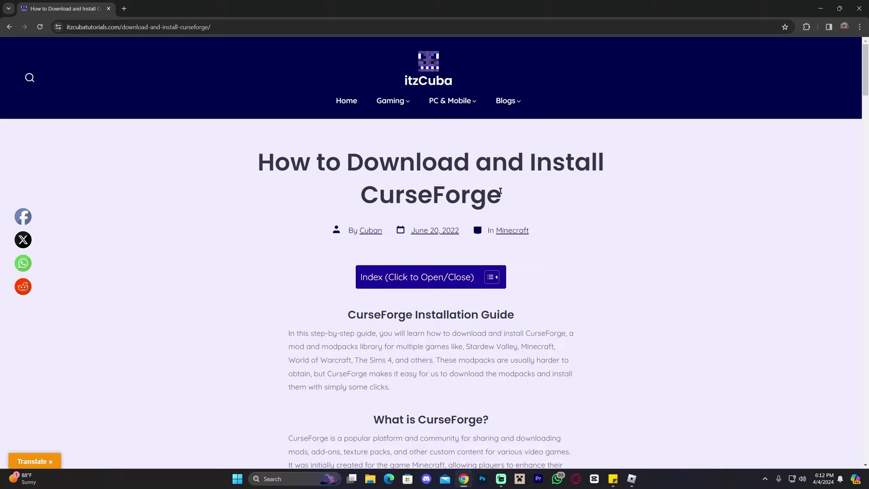
Read the CurseForge installation guide through its download section and open the CurseForge download page
double_click(448, 193)
click(465, 193)
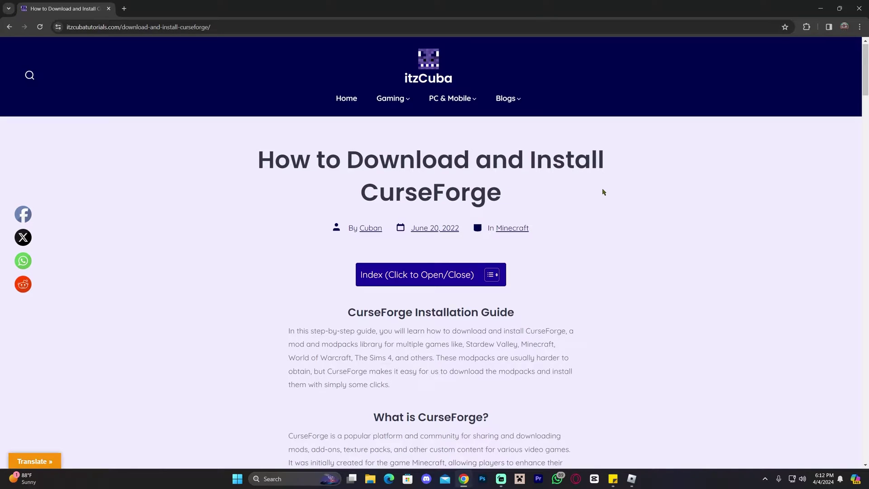
scroll(602, 190, down, 15)
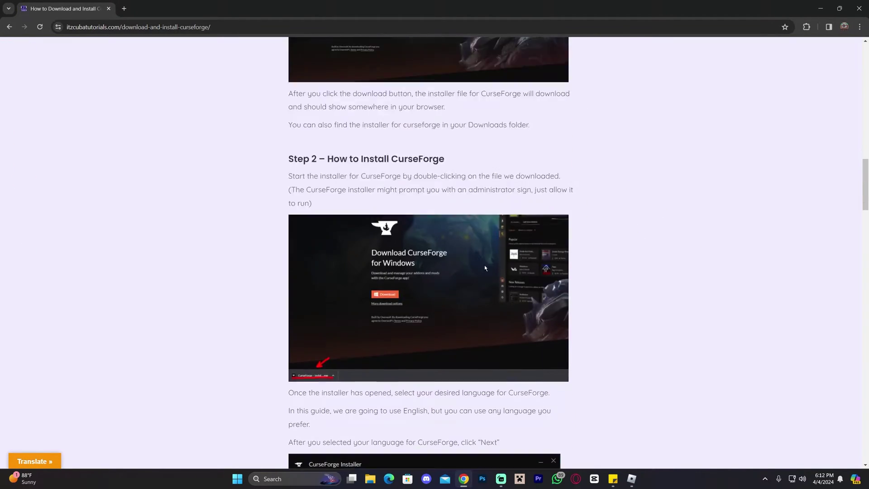
scroll(484, 265, up, 15)
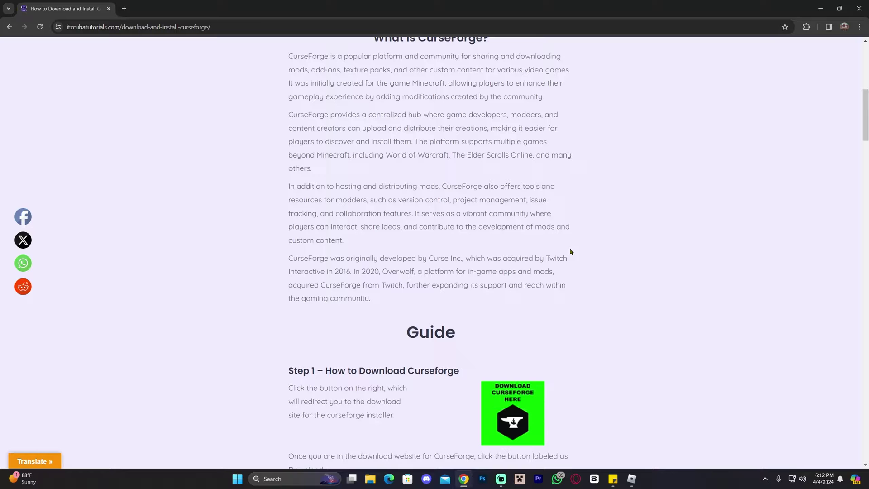
scroll(541, 255, down, 6)
scroll(670, 285, up, 2)
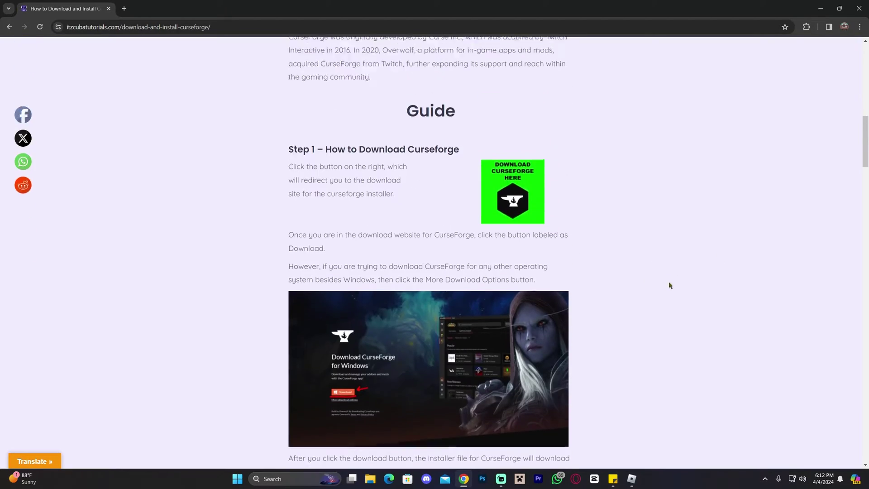
scroll(652, 276, up, 2)
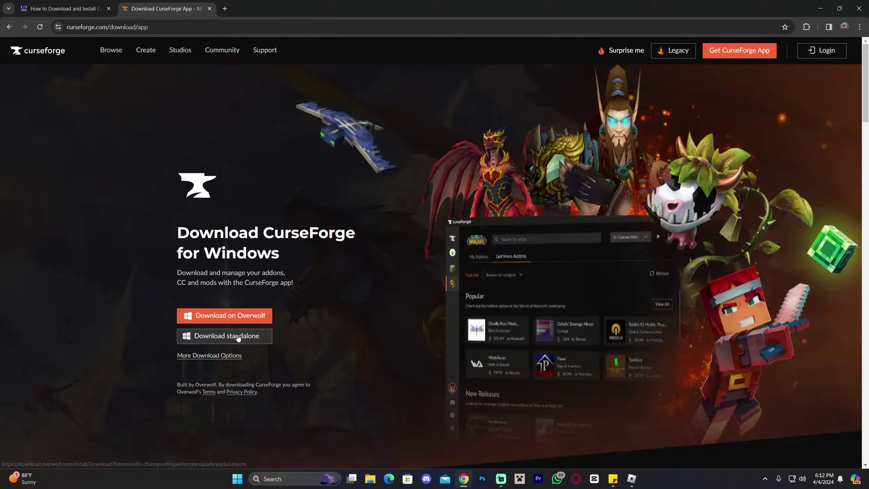
Review the CurseForge download options for Mac and Linux, and download the Windows installer
click(213, 356)
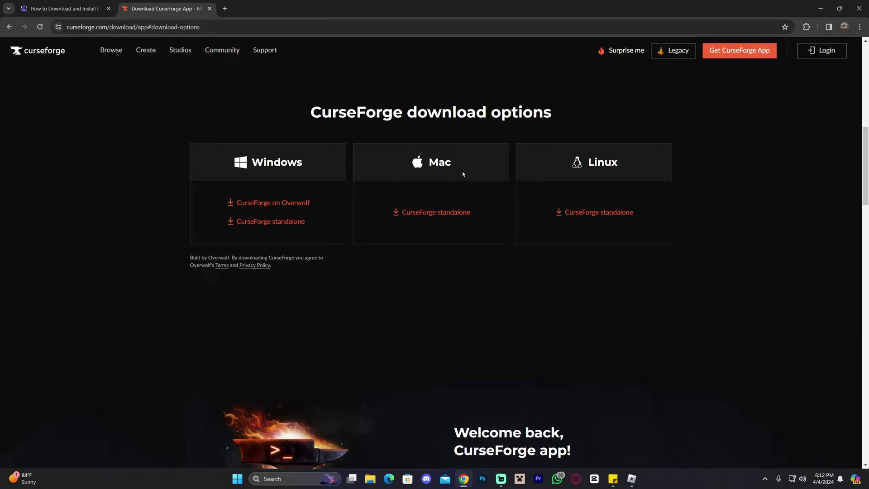
drag(462, 174, 427, 167)
drag(636, 165, 539, 165)
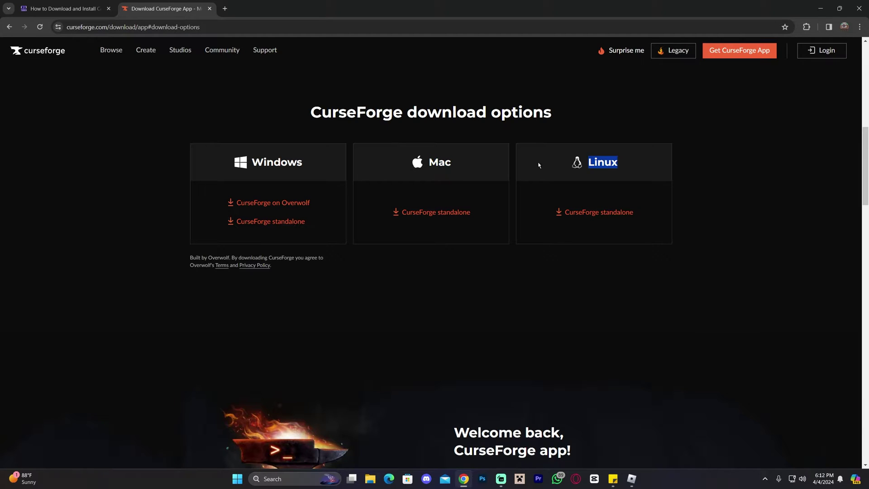
click(671, 168)
scroll(316, 175, up, 8)
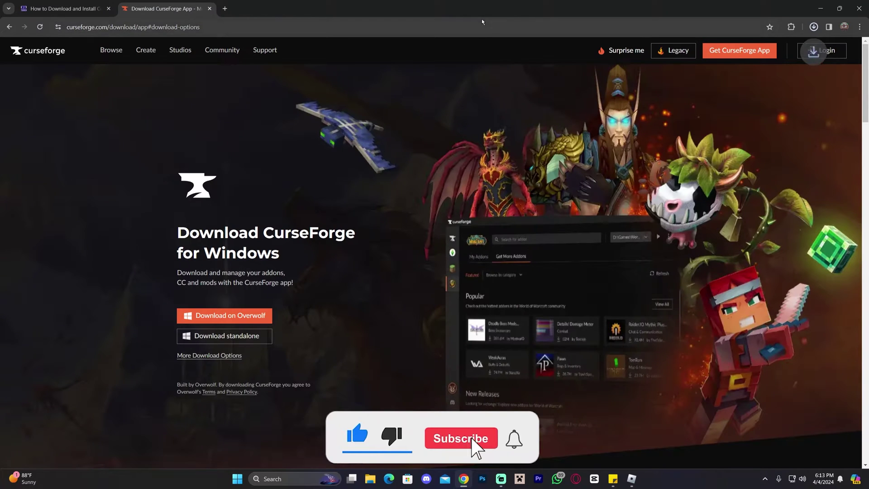
Shrink the browser window to reveal the CurseForge installer on the desktop, and minimize the browser
double_click(482, 22)
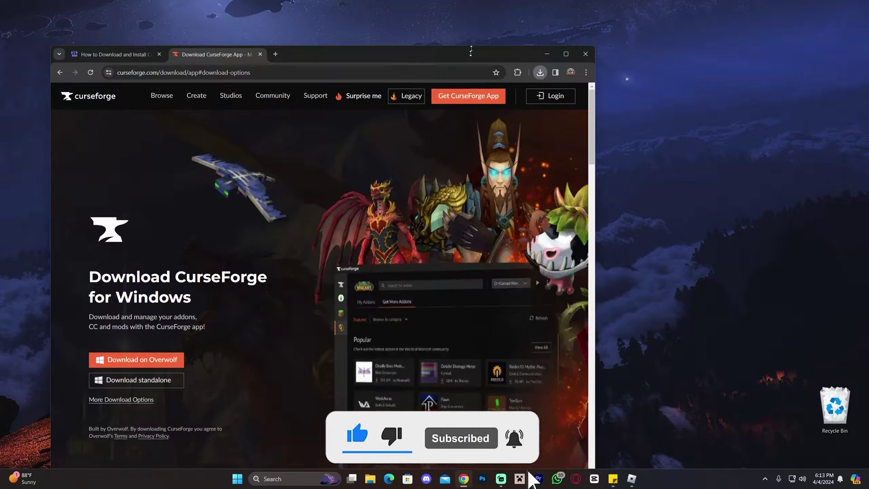
drag(471, 52, 492, 63)
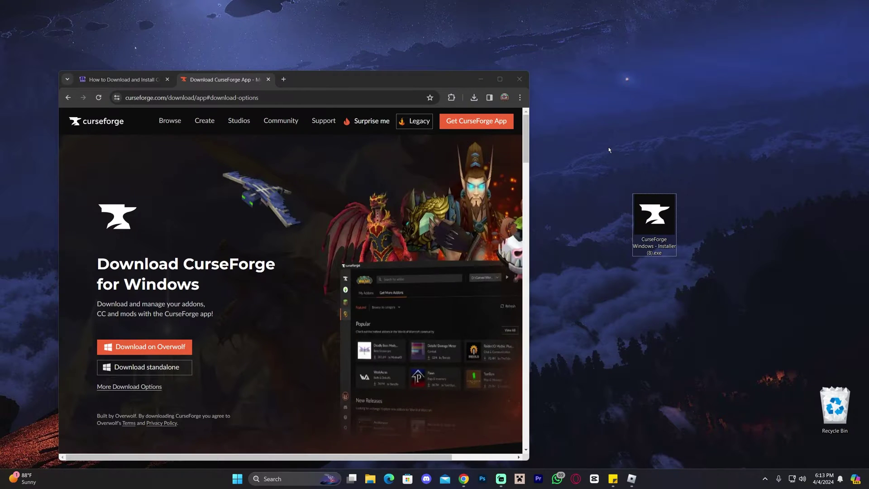
drag(625, 161, 677, 256)
drag(420, 81, 441, 62)
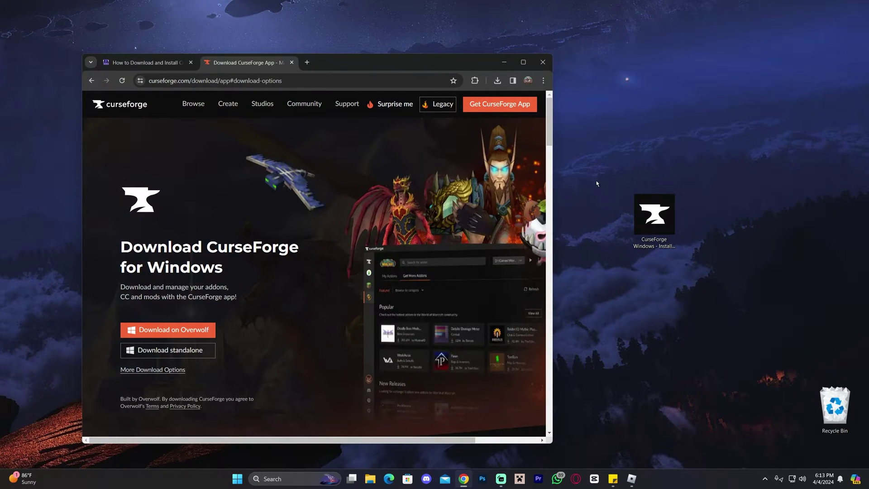
click(506, 62)
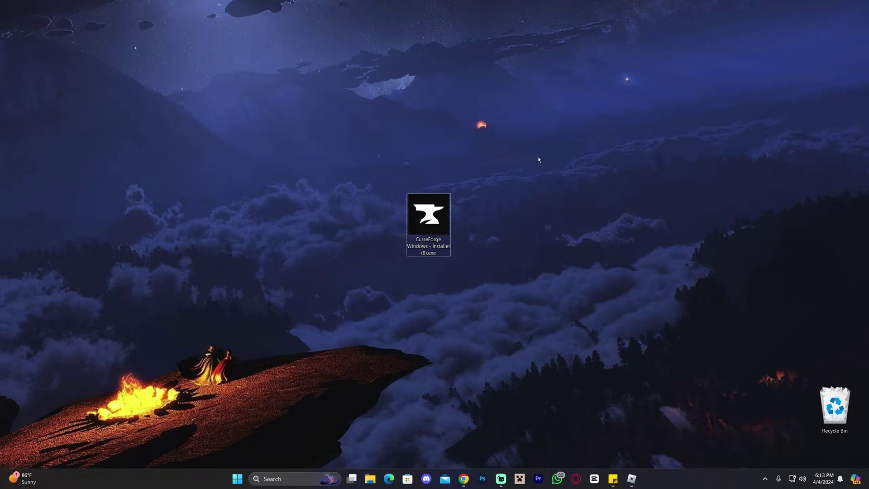
Run the CurseForge Windows installer from the desktop
drag(541, 158, 392, 256)
click(535, 168)
double_click(432, 222)
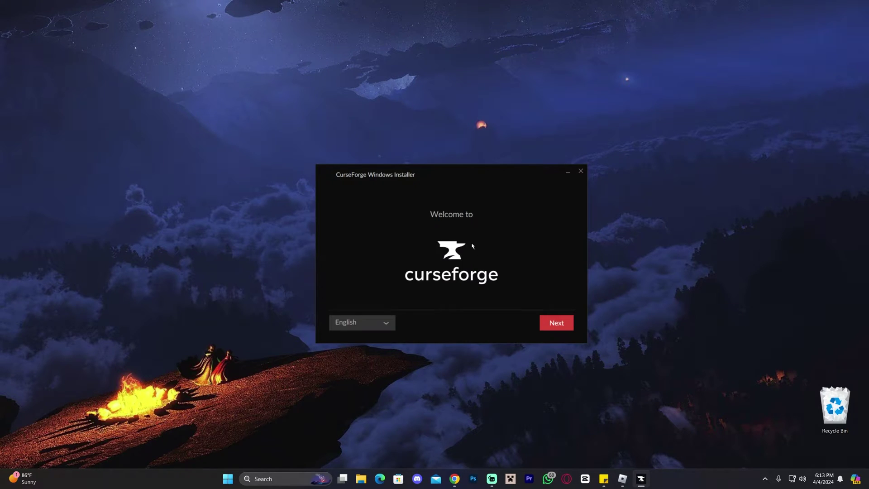
Keep English as the installer language, accept the terms with the default installation folder, and proceed with the CurseForge installation
click(389, 322)
click(453, 310)
click(561, 324)
click(334, 320)
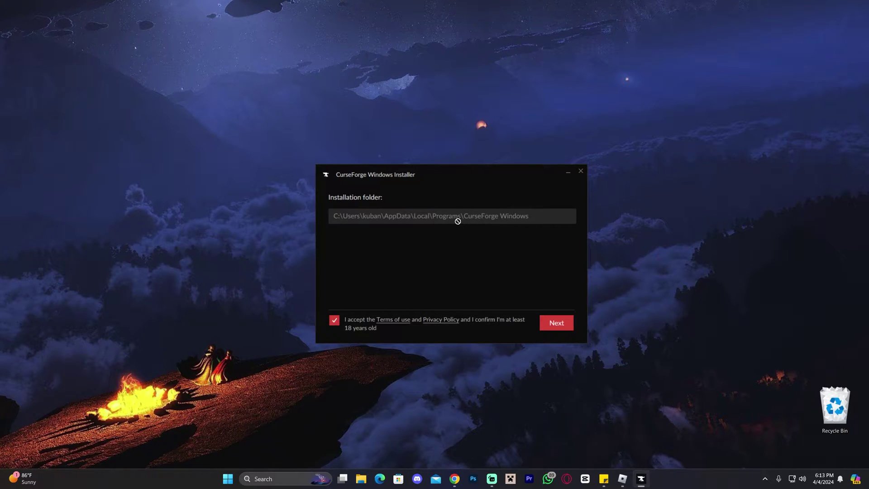
drag(444, 183, 447, 166)
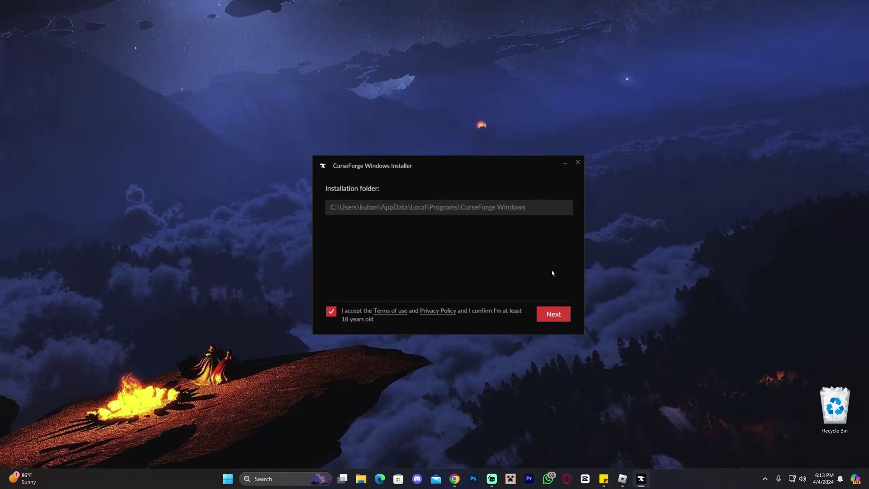
click(553, 313)
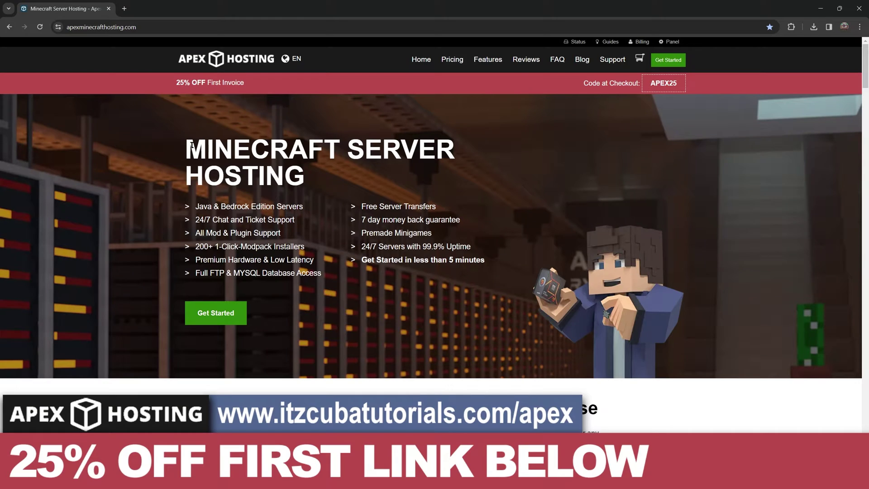
Examine the Apex Hosting website's Minecraft server hosting headline and its overview of services
triple_click(192, 146)
click(242, 152)
drag(365, 164, 308, 150)
click(344, 147)
scroll(344, 147, down, 4)
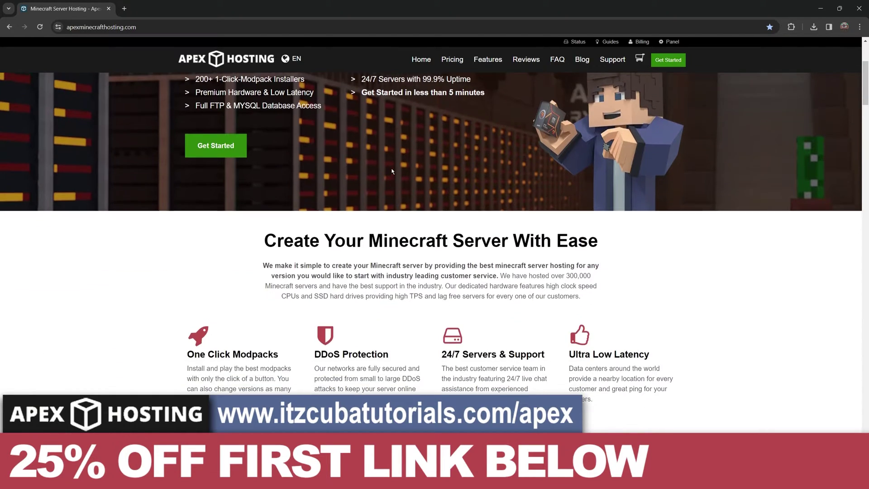
scroll(444, 208, up, 4)
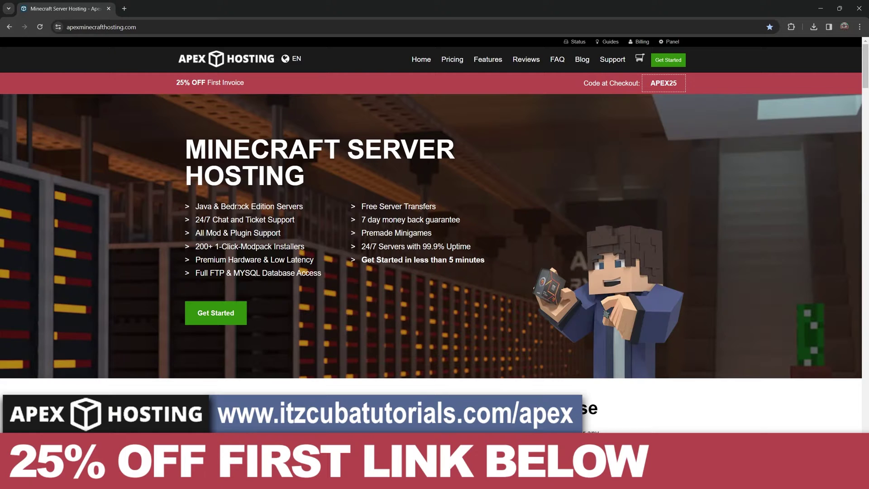
Read Apex Hosting's feature list, covering chat and ticket support, one-click modpack installers and setup time
double_click(210, 218)
click(271, 220)
drag(199, 246, 229, 247)
click(235, 247)
drag(238, 246, 197, 246)
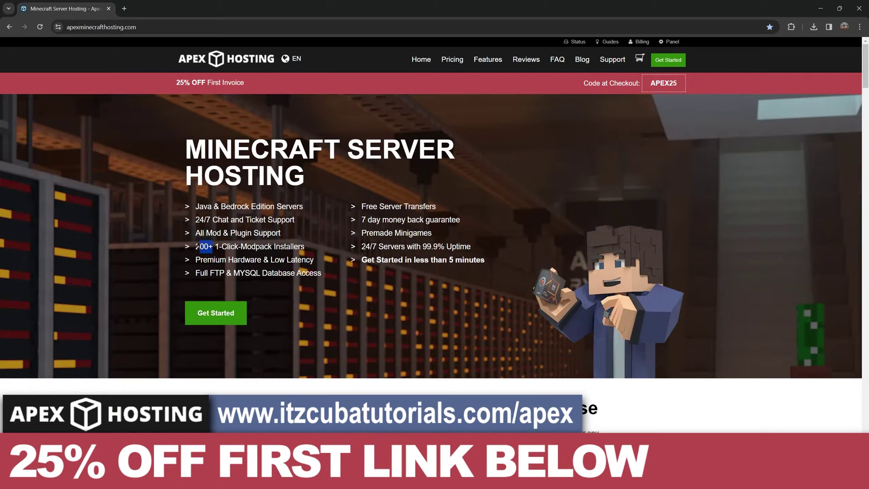
click(202, 247)
drag(327, 249, 208, 248)
click(208, 247)
drag(479, 260, 431, 261)
click(441, 261)
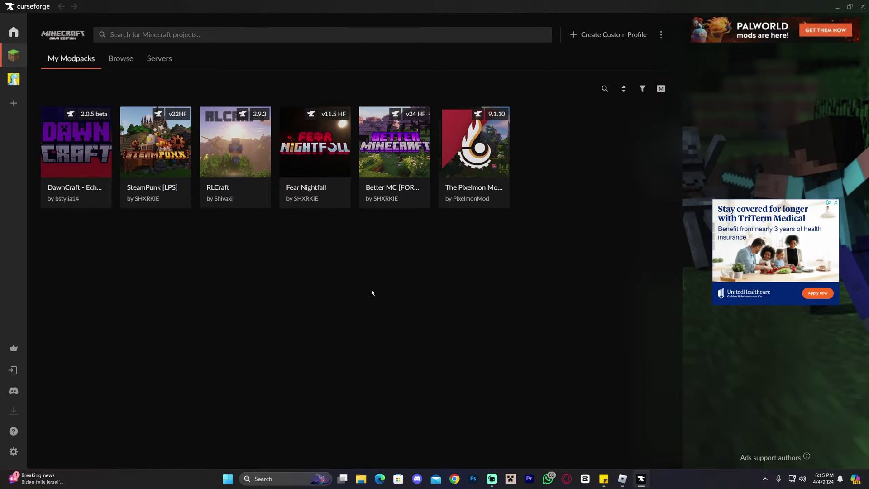
In the CurseForge app, choose Minecraft from the games and browse its available modpacks
click(14, 32)
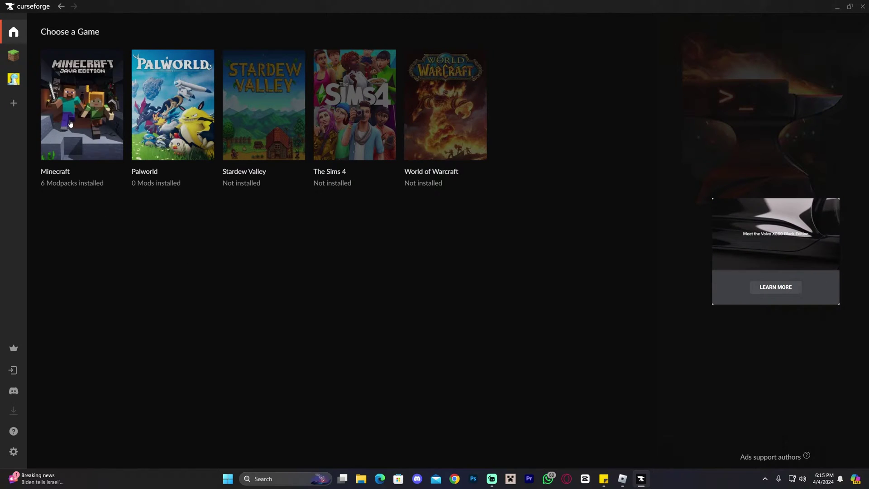
click(84, 138)
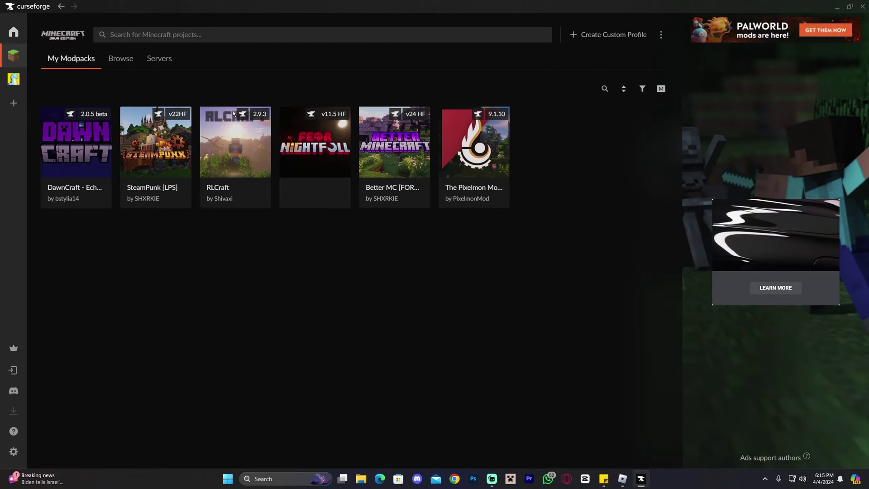
click(119, 65)
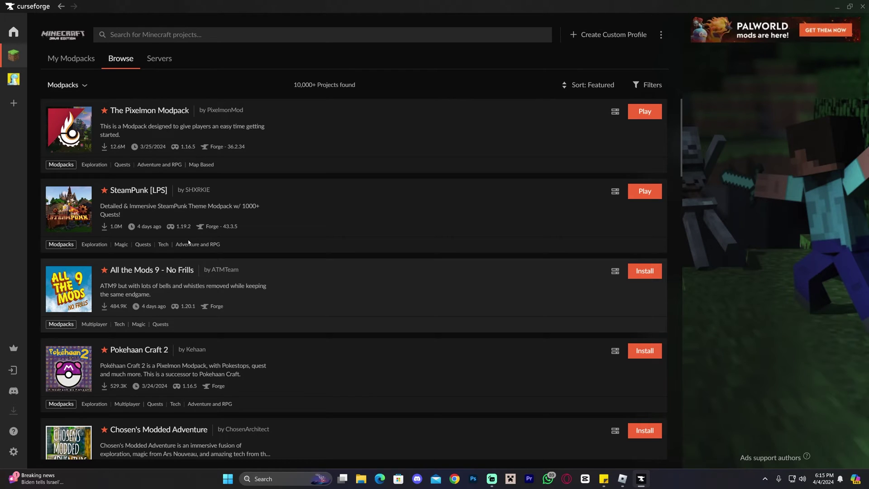
Search the Minecraft projects for "all the mods 9"
click(197, 35)
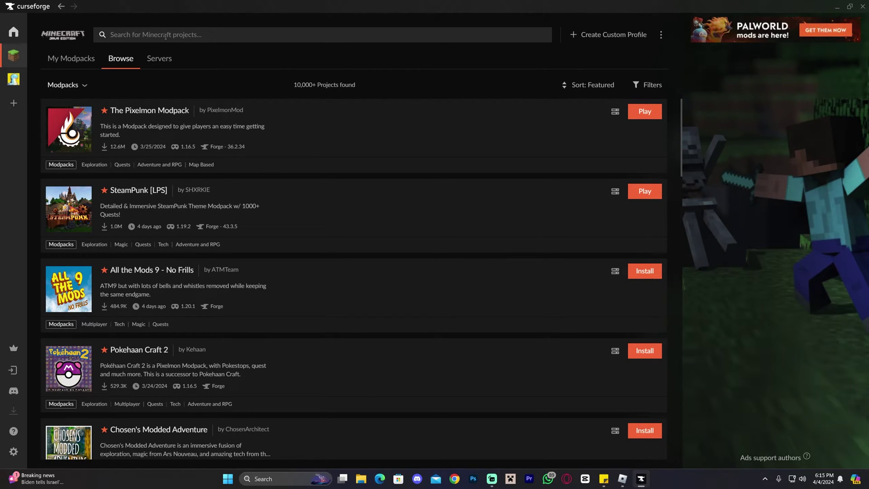
text(all the )
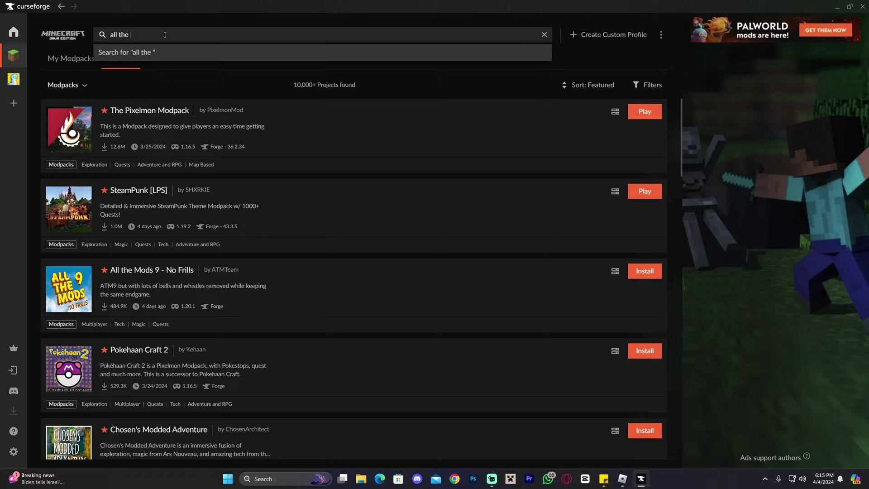
text(mods 9)
key(Return)
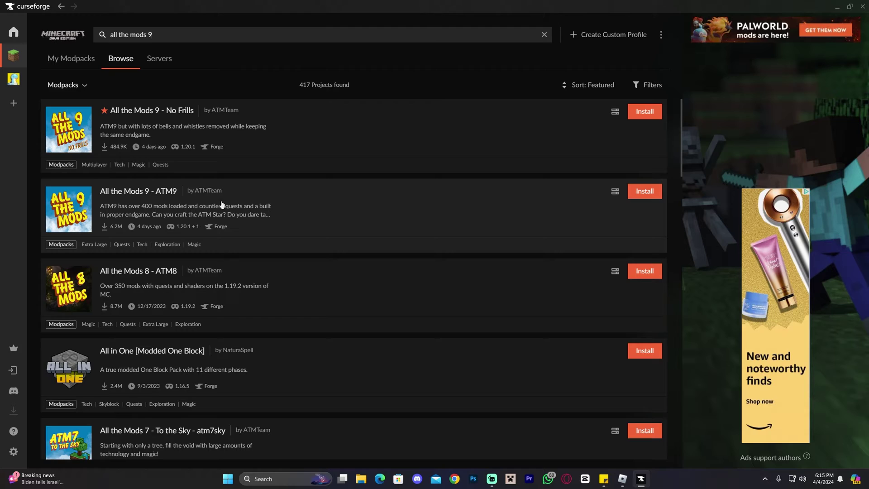
Install the All the Mods 9 - ATM9 modpack and check its installation progress among the installed modpacks
click(647, 194)
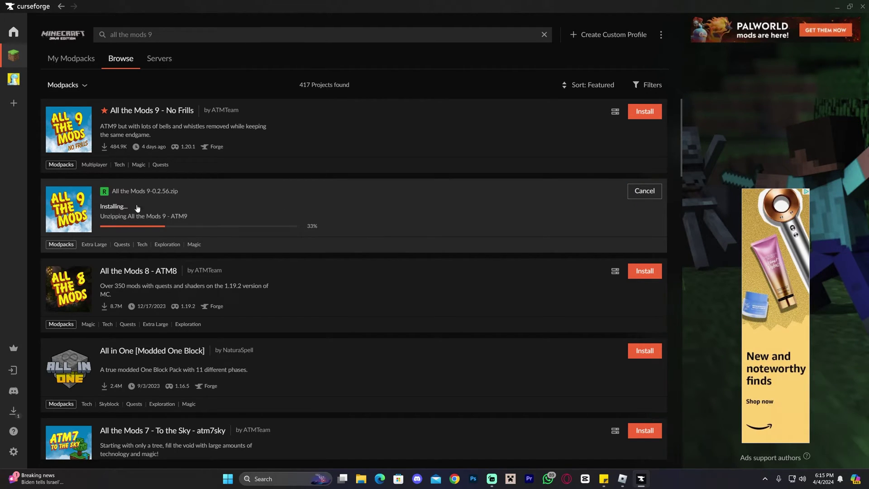
click(76, 63)
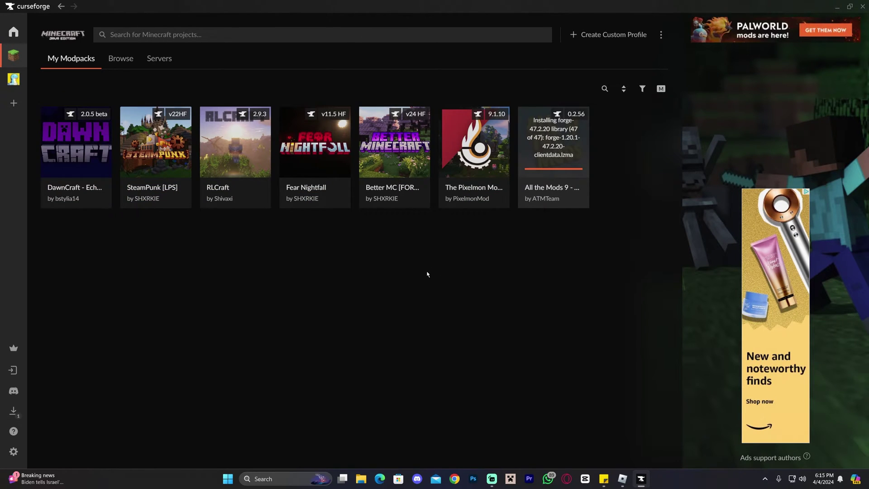
mouse_move(561, 155)
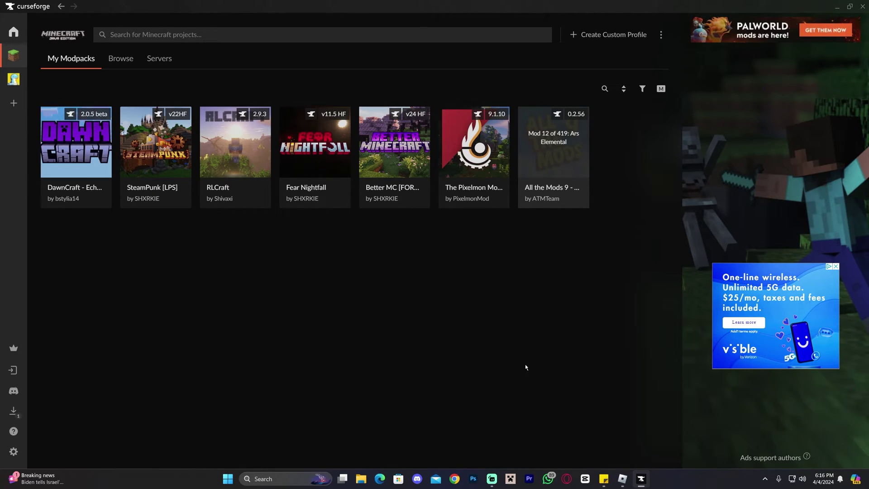
Play the installed All the Mods 9 modpack to open the Minecraft Launcher, and reposition the launcher window
mouse_move(536, 180)
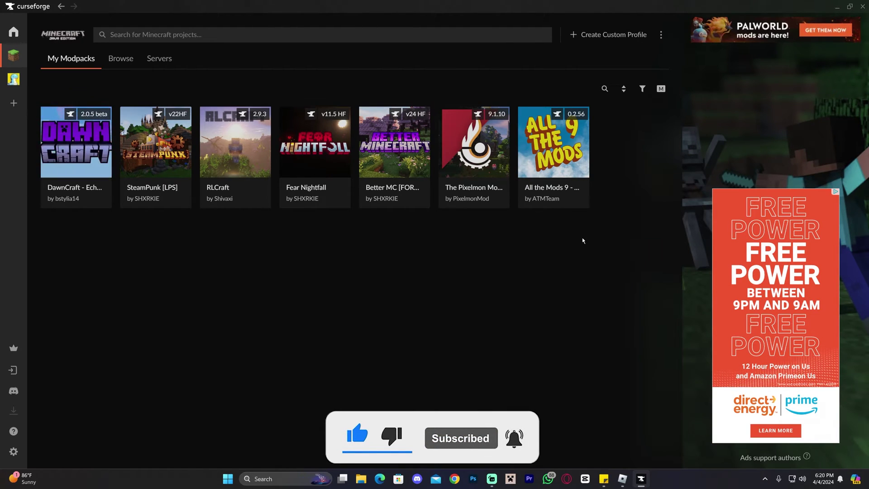
click(563, 194)
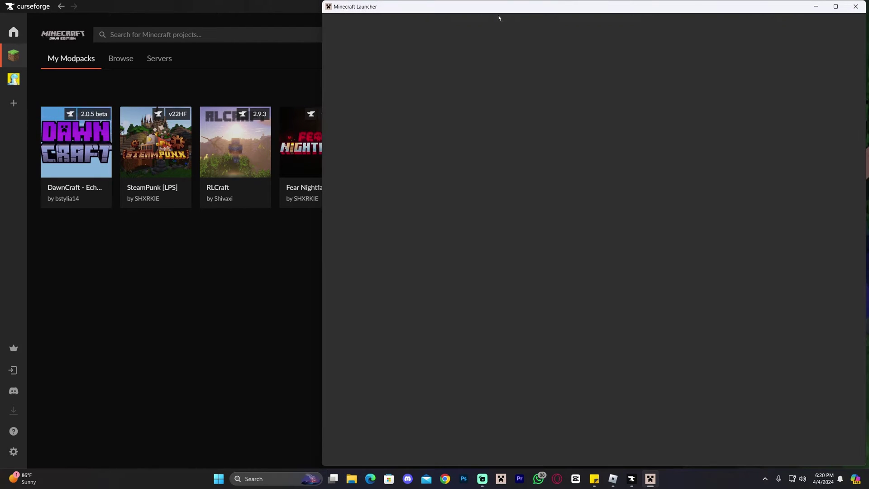
drag(498, 16, 388, 18)
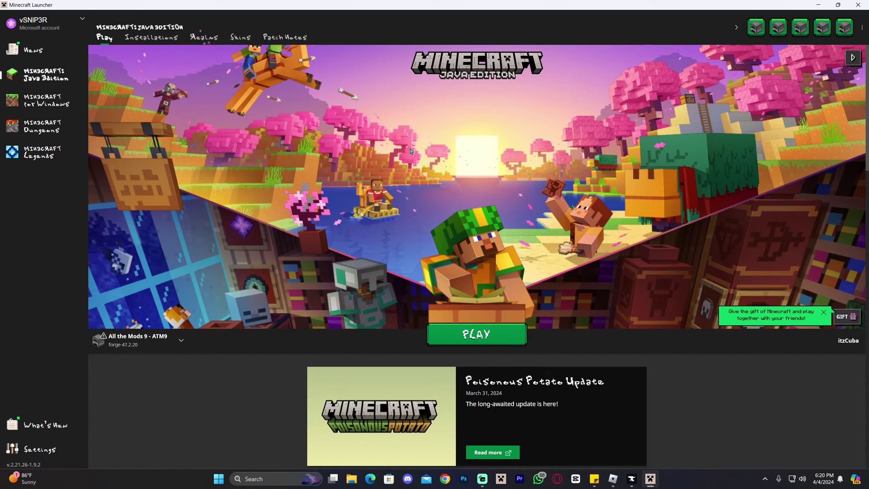
Check the launcher's list of installations for the selected All the Mods 9 - ATM9 profile
mouse_move(109, 346)
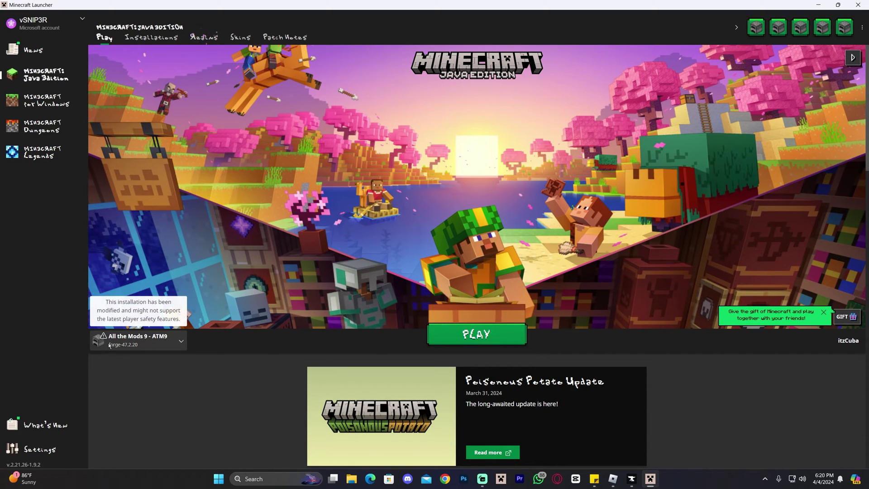
click(147, 342)
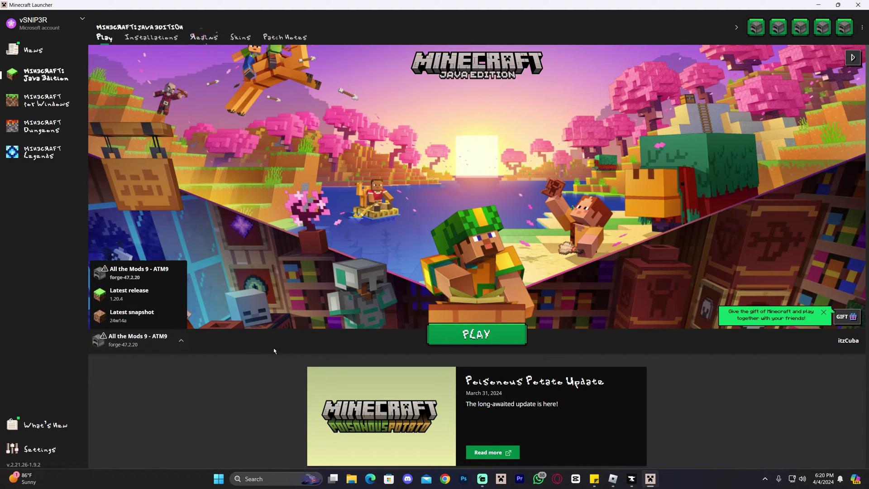
click(182, 347)
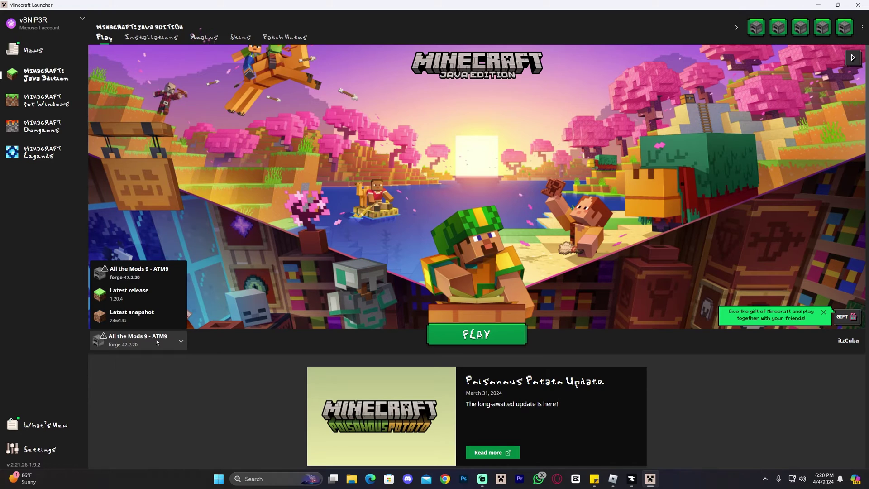
click(176, 340)
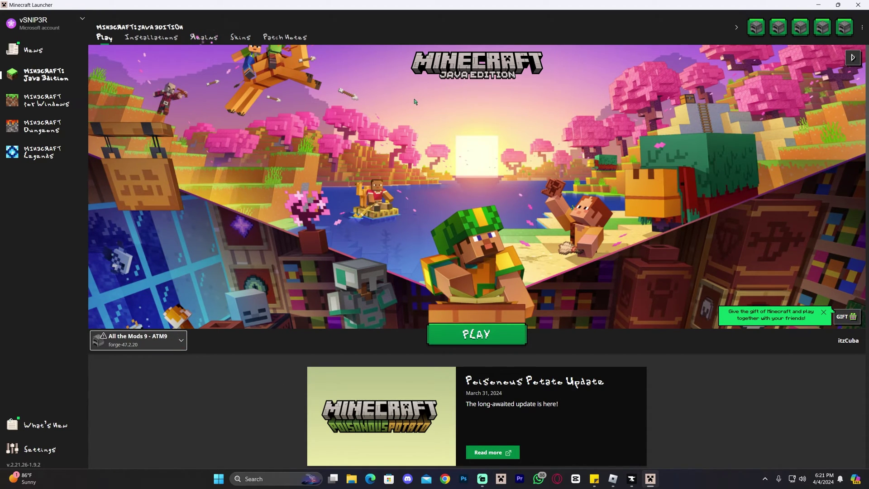
click(166, 343)
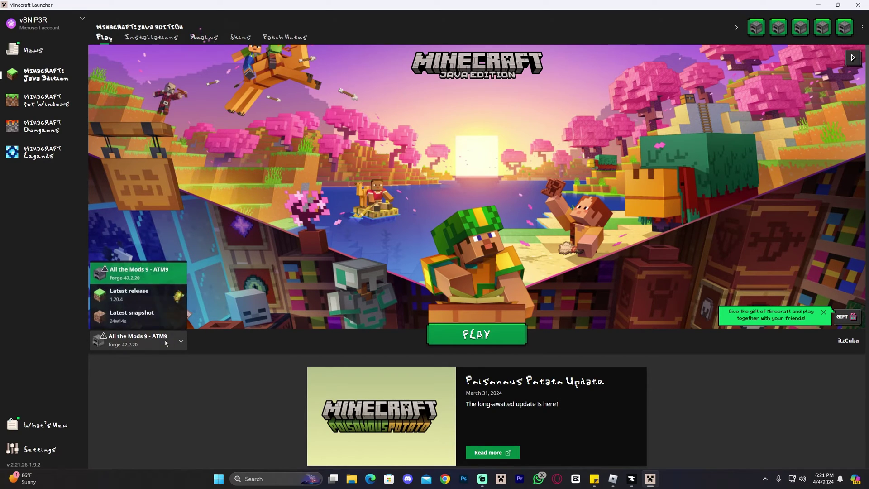
click(257, 319)
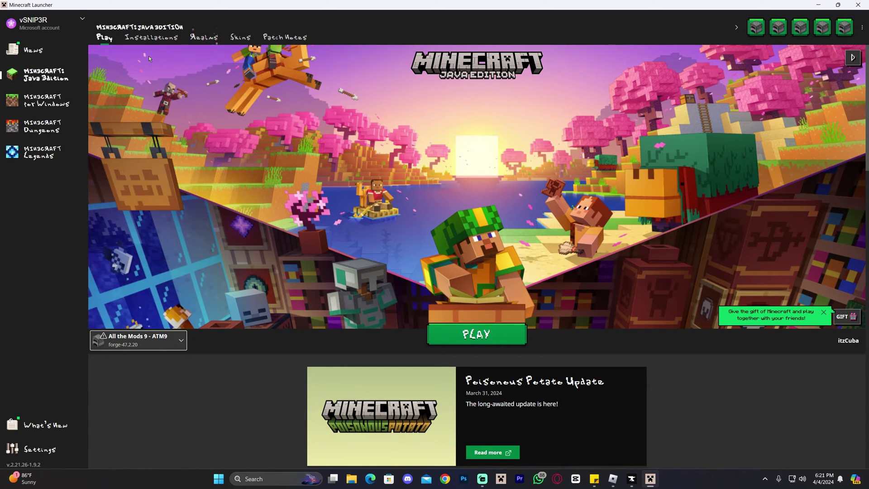
Open the All the Mods 9 - ATM9 installation for editing and expand its additional options
click(162, 40)
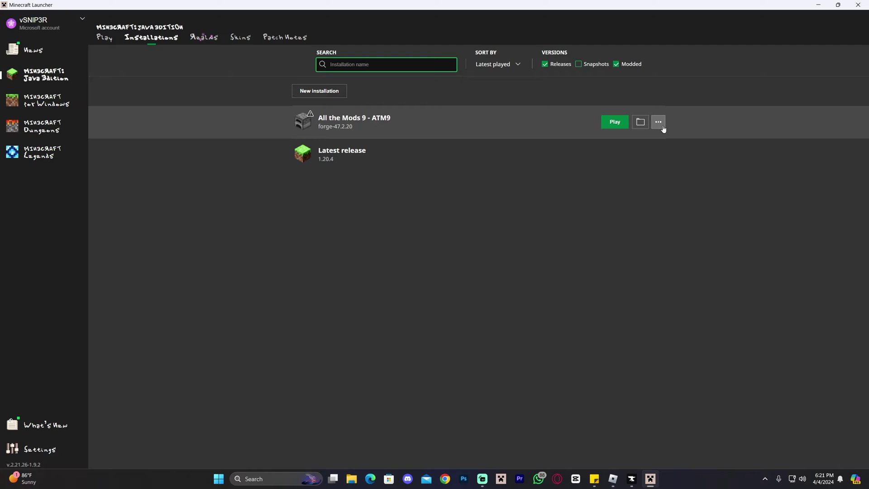
click(659, 124)
click(653, 141)
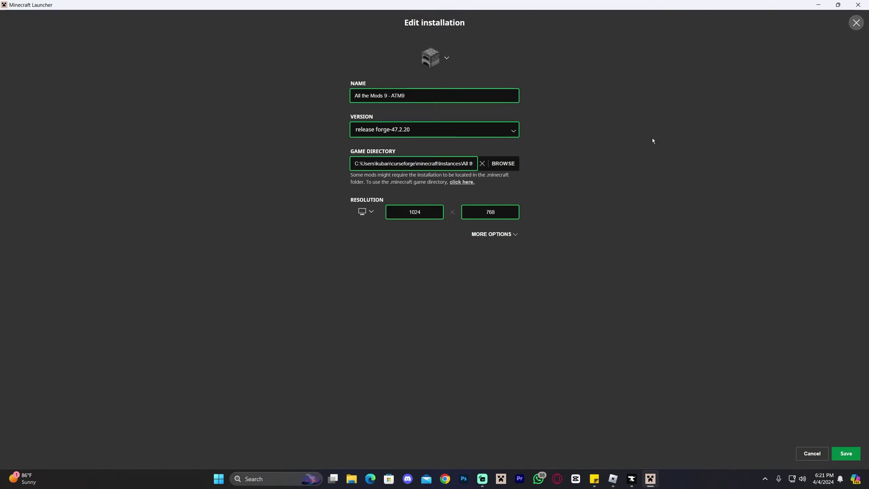
click(515, 234)
Set the maximum memory in the installation's JVM arguments to 4096 MB (-Xmx4096m) and save the installation
click(375, 290)
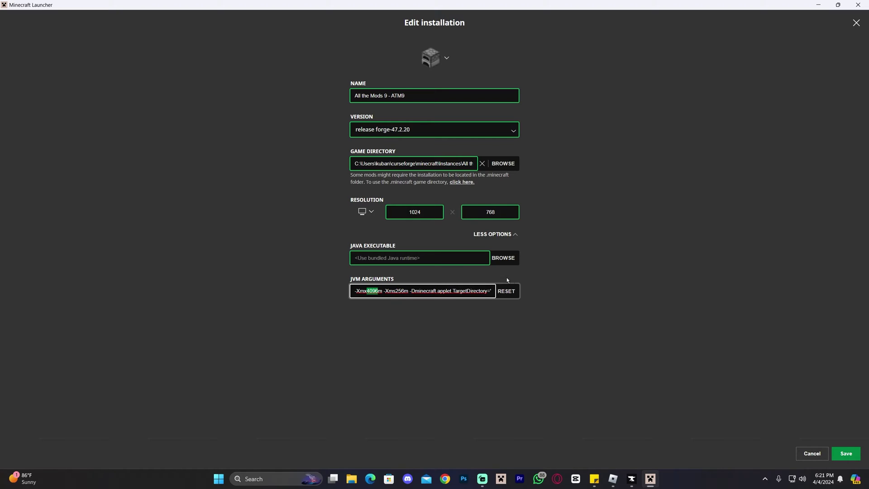
click(375, 293)
click(376, 291)
drag(383, 291, 367, 291)
click(372, 291)
click(370, 291)
drag(368, 291, 381, 291)
text(4096)
double_click(382, 291)
click(383, 291)
click(494, 344)
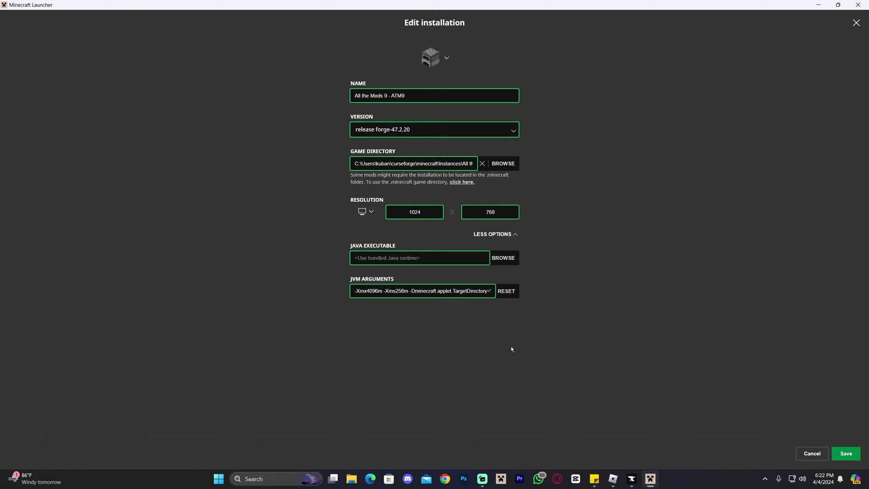
click(842, 454)
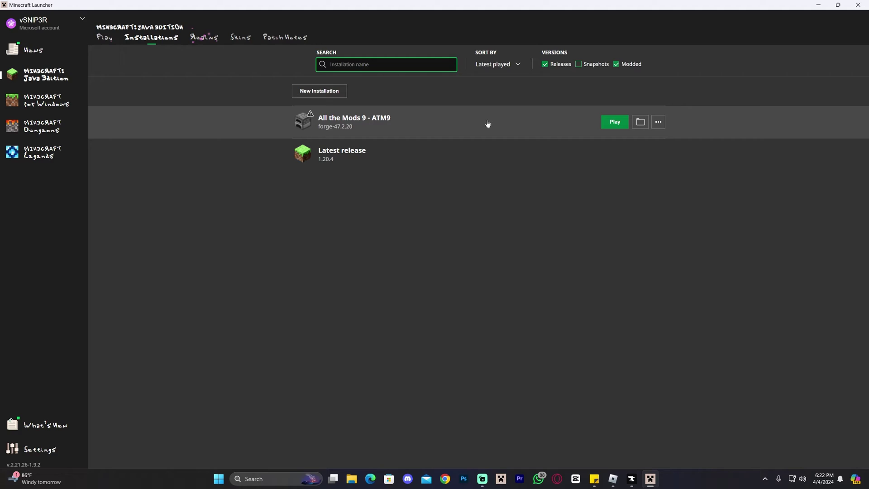
Launch the All the Mods 9 - ATM9 installation, accepting the modified-installation risks without further warnings for it
click(109, 37)
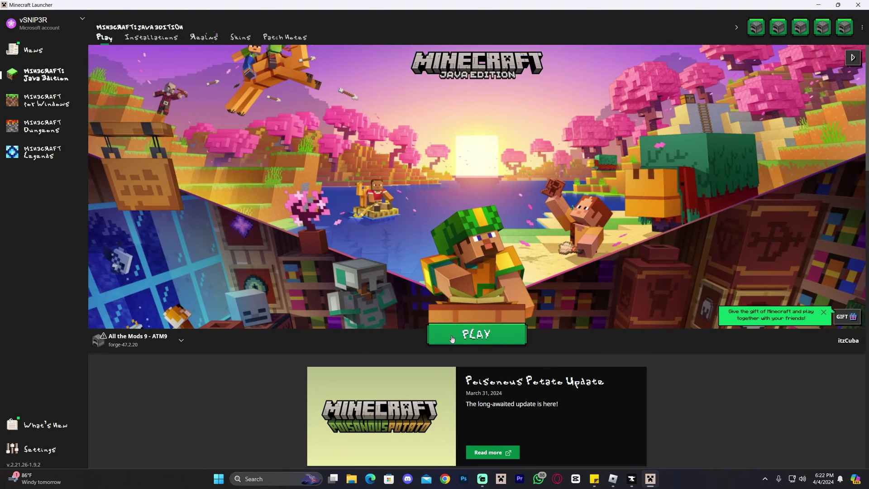
click(508, 334)
click(347, 256)
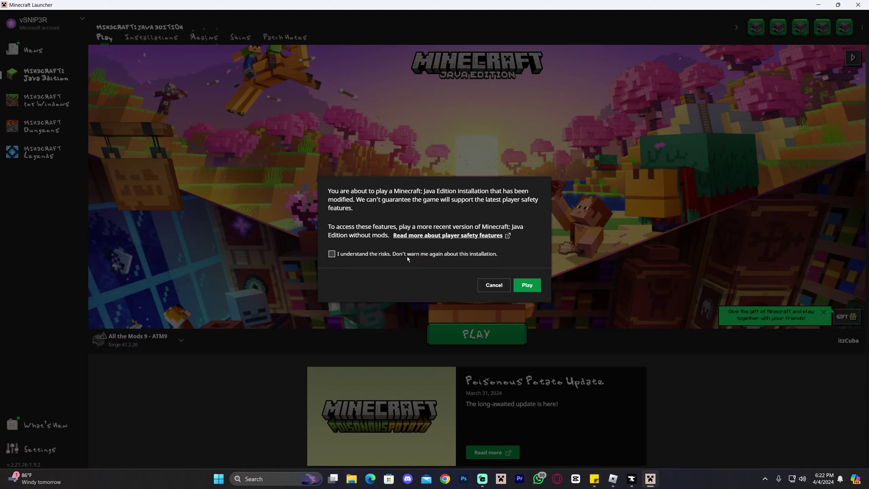
click(527, 285)
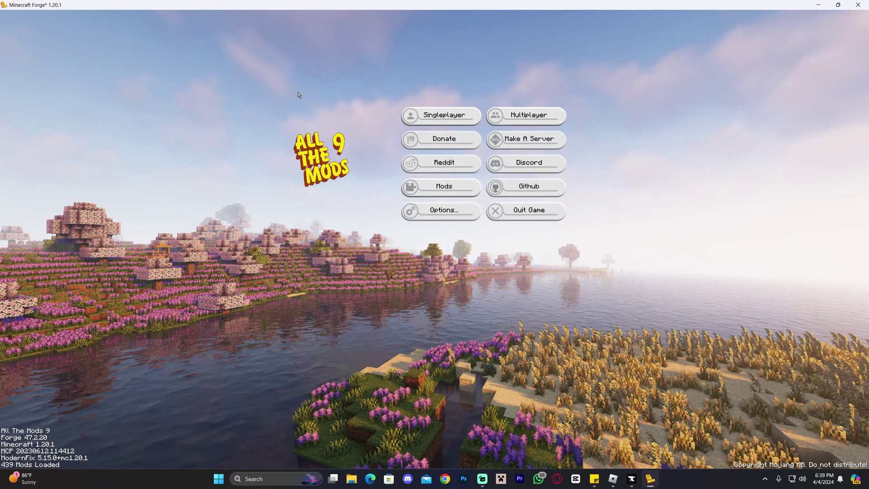
Start a new singleplayer world and replace its default name with "Java 17"
click(460, 118)
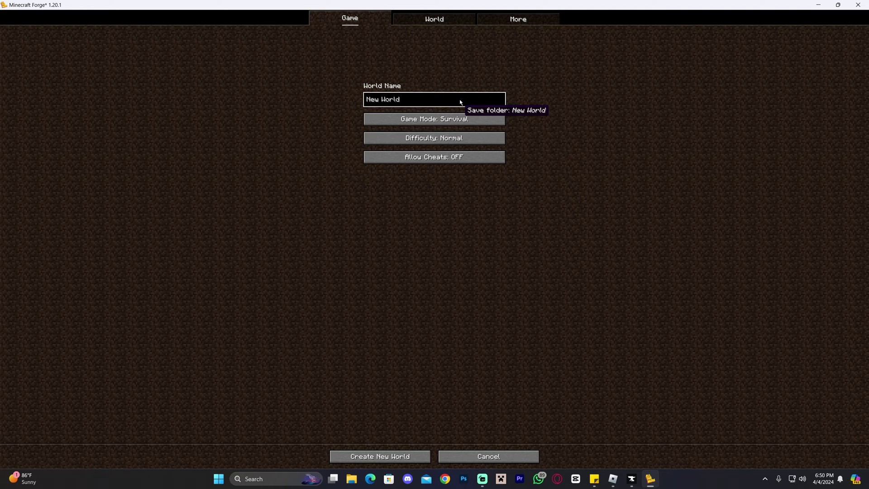
key(BackSpace)
key(BackSpace)
key(BackSpace)
key(BackSpace)
key(BackSpace)
key(BackSpace)
key(BackSpace)
key(BackSpace)
key(BackSpace)
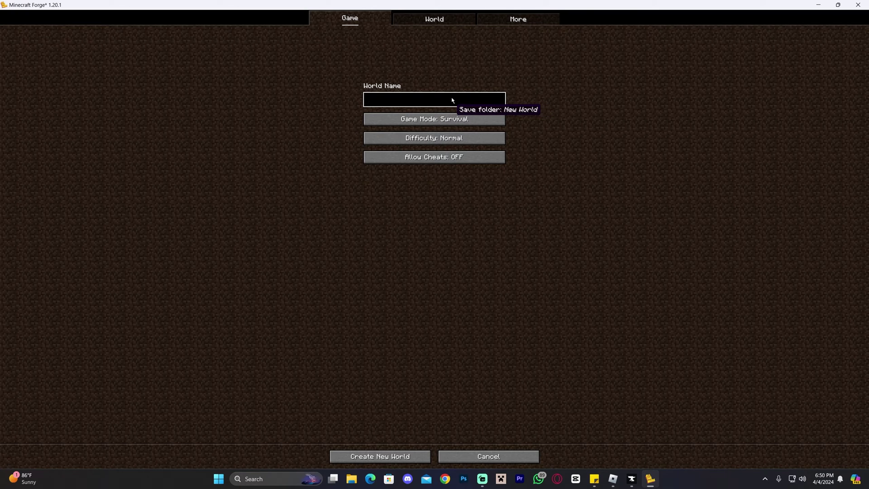
text(Java 17)
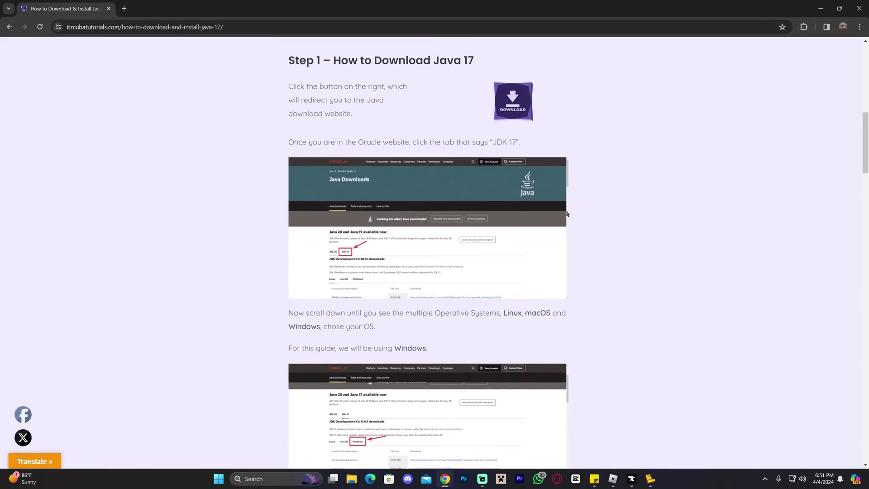
Switch to Chrome and review the itzcubatutorials.com guide on downloading and installing Java 17, from the download through the installer steps
scroll(492, 204, up, 5)
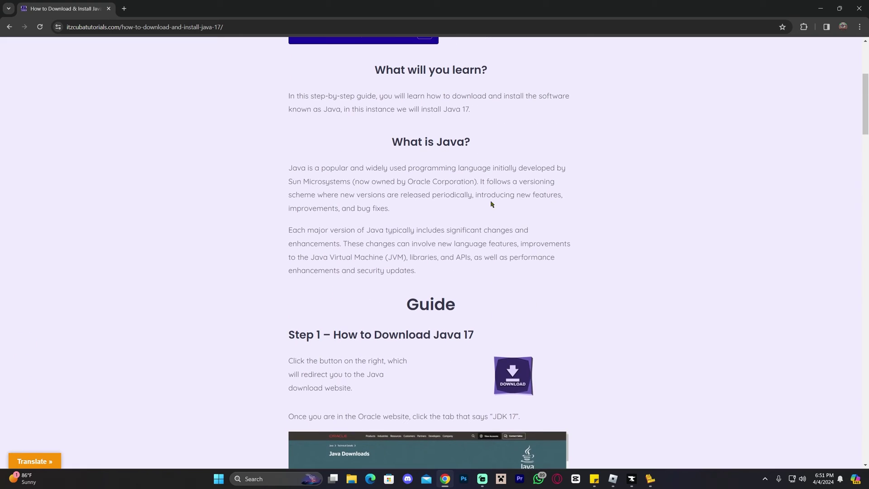
drag(474, 334, 422, 335)
click(466, 219)
scroll(465, 219, down, 5)
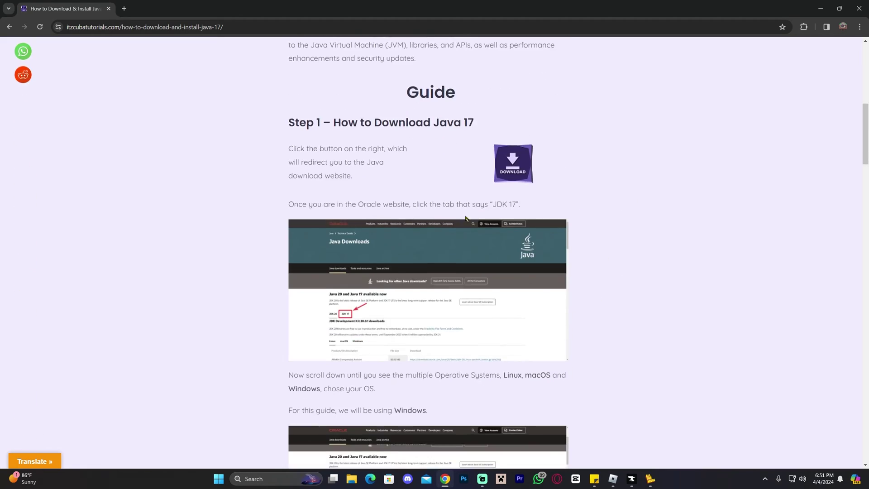
scroll(466, 219, down, 13)
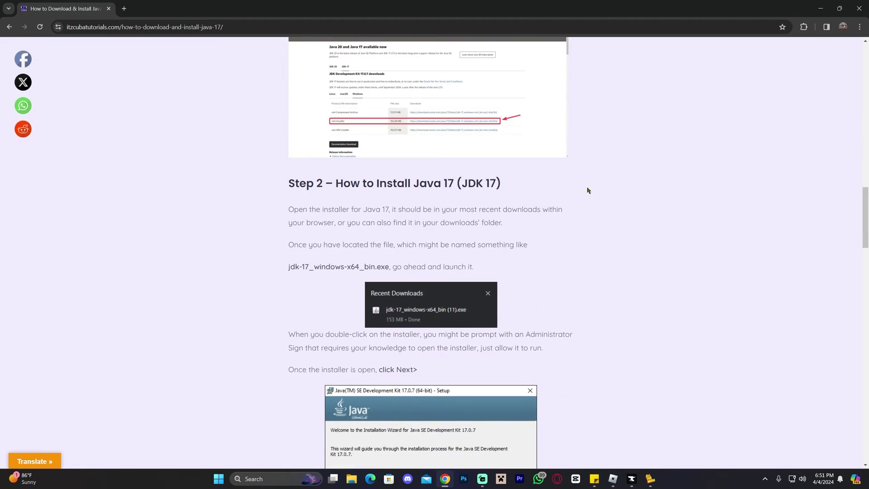
scroll(587, 190, down, 4)
scroll(564, 218, down, 4)
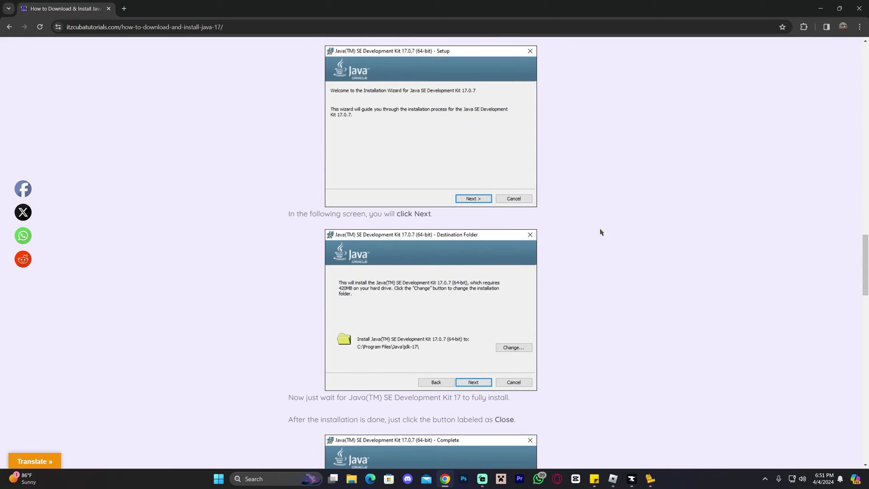
scroll(670, 235, down, 8)
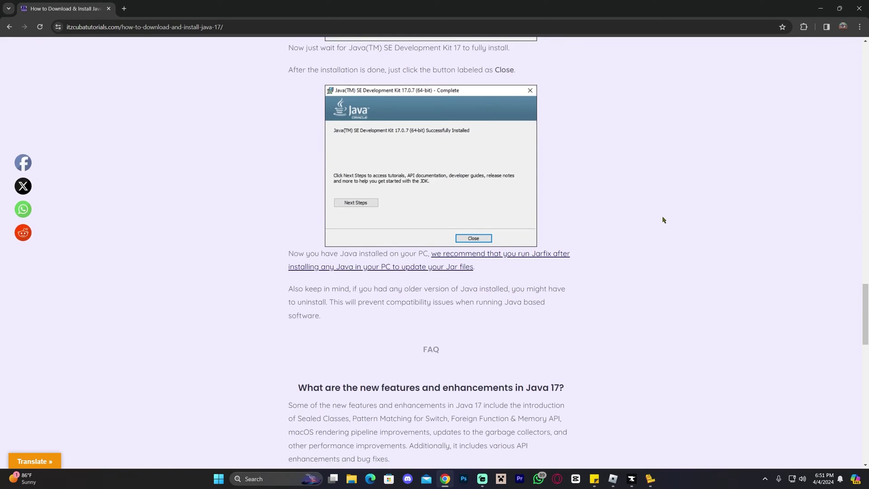
scroll(663, 219, down, 10)
scroll(719, 214, up, 14)
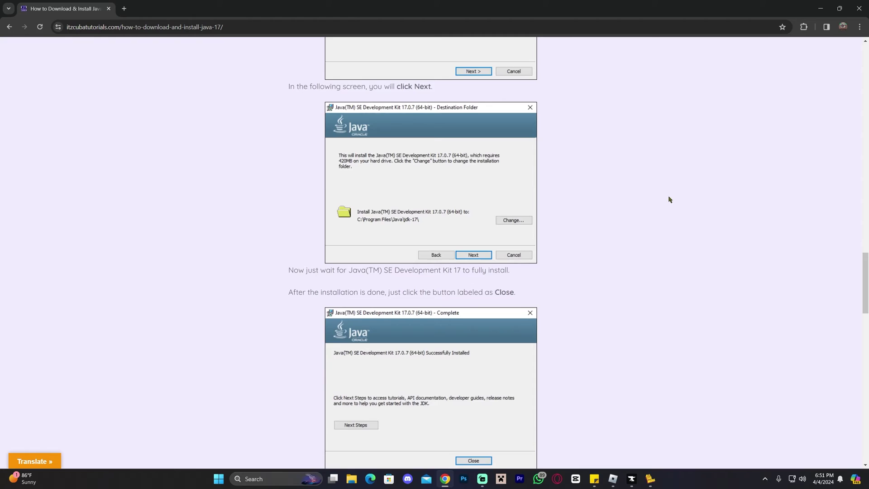
scroll(670, 199, up, 5)
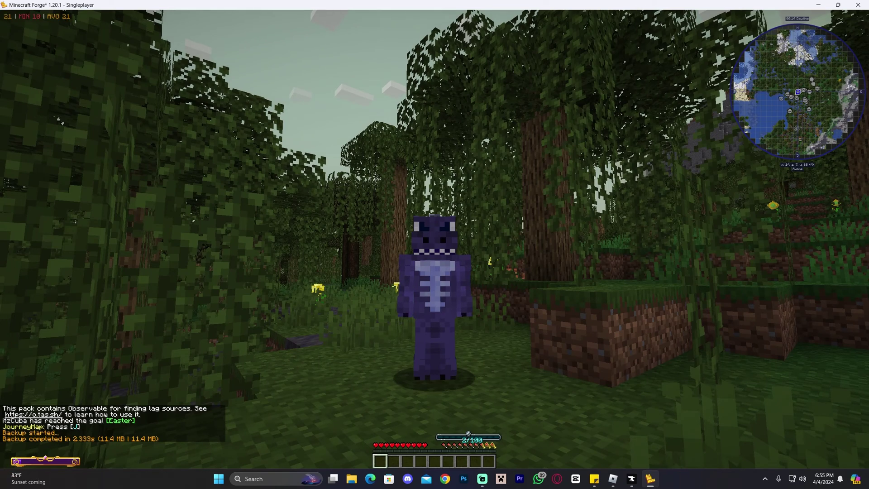
Walk the character through the swamp in the modded world, switching between the third-person and first-person camera views
key(w)
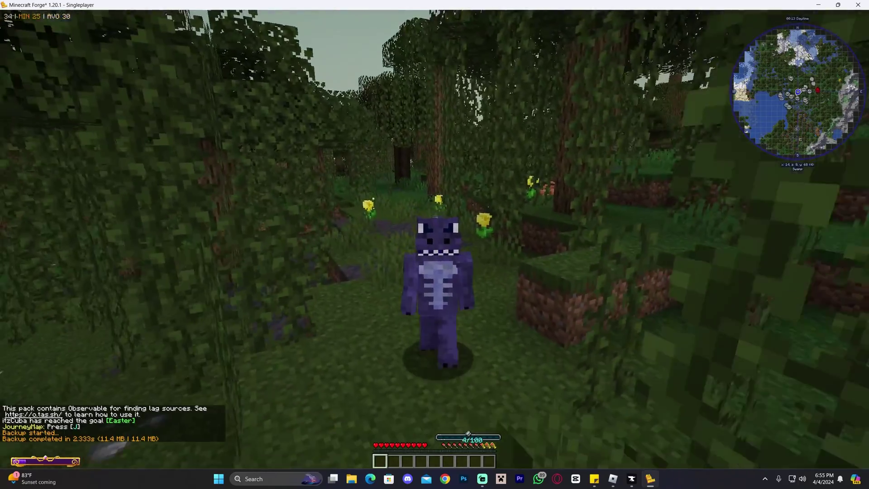
key(w)
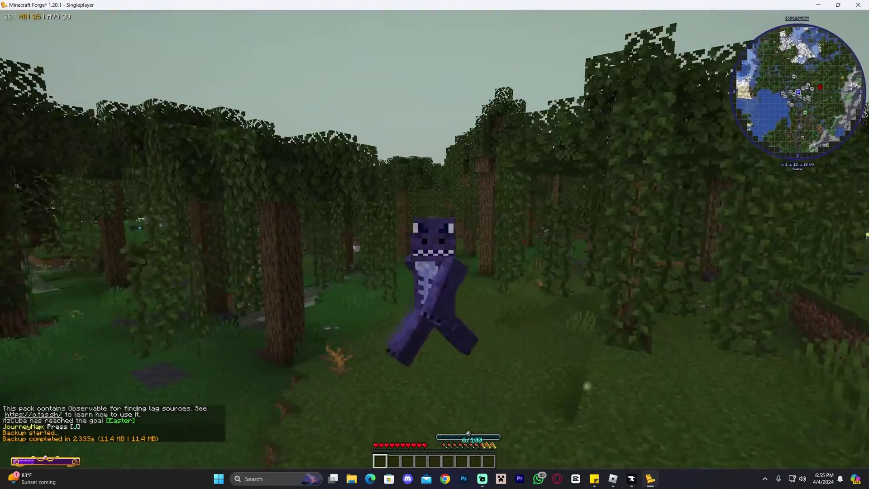
key(w)
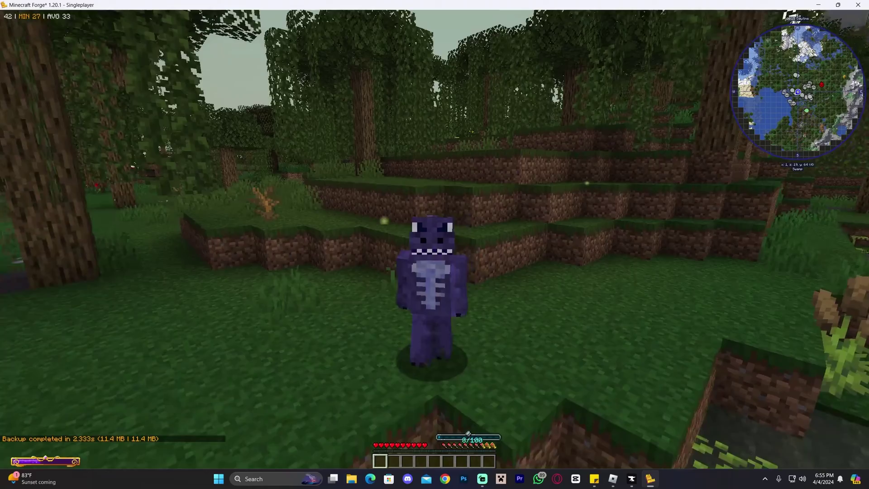
key(F5)
key(w)
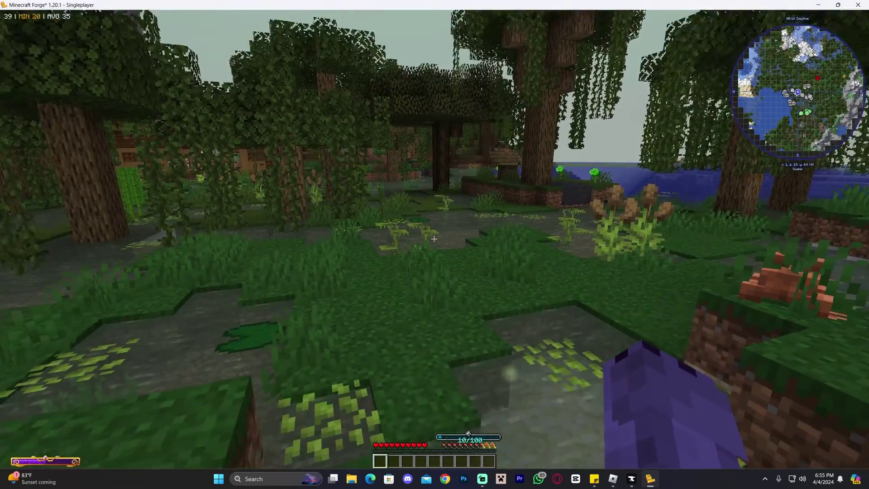
key(w)
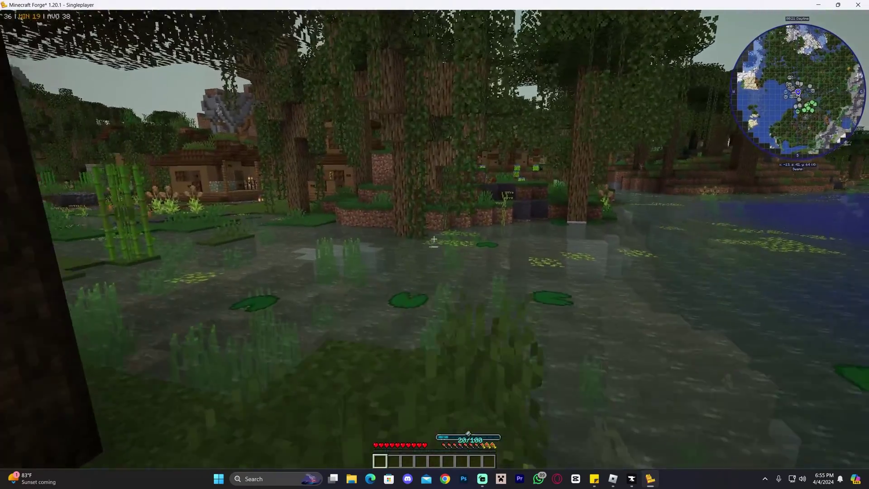
key(F5)
key(F5)
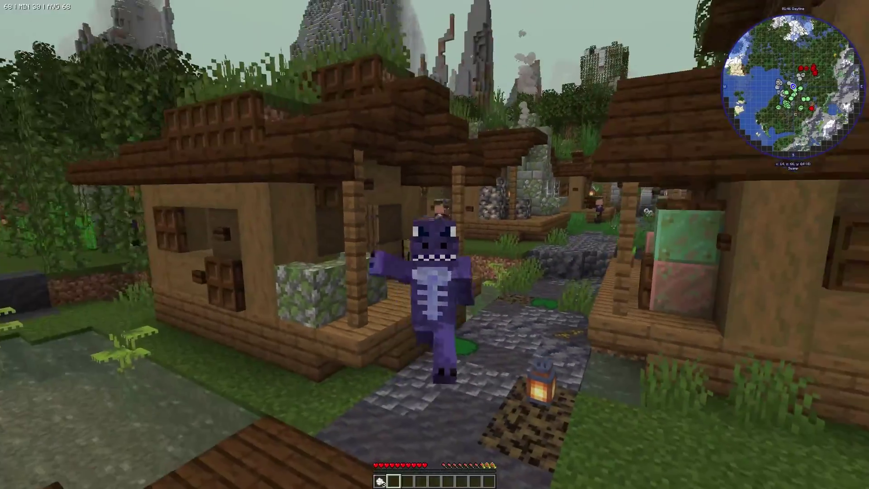
key(w)
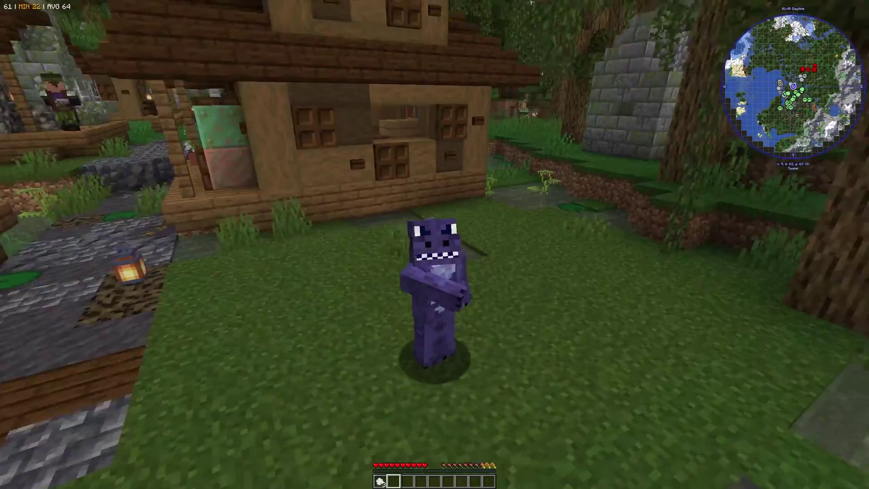
key(w)
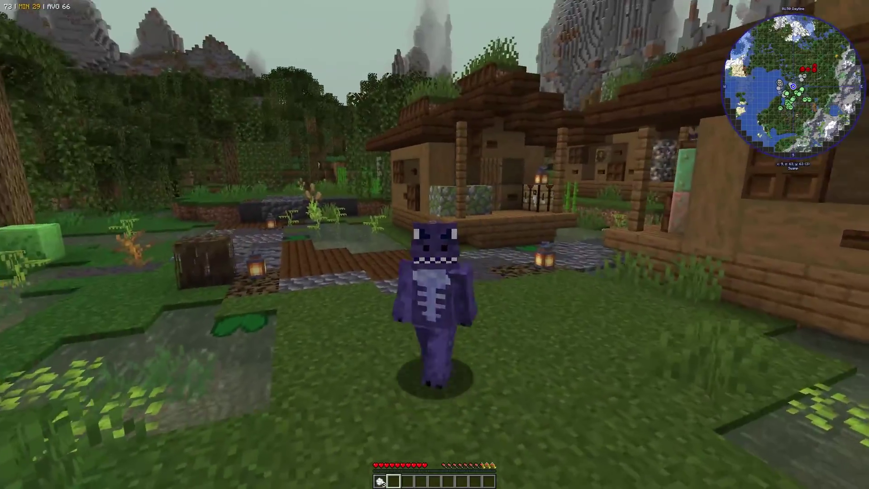
key(w)
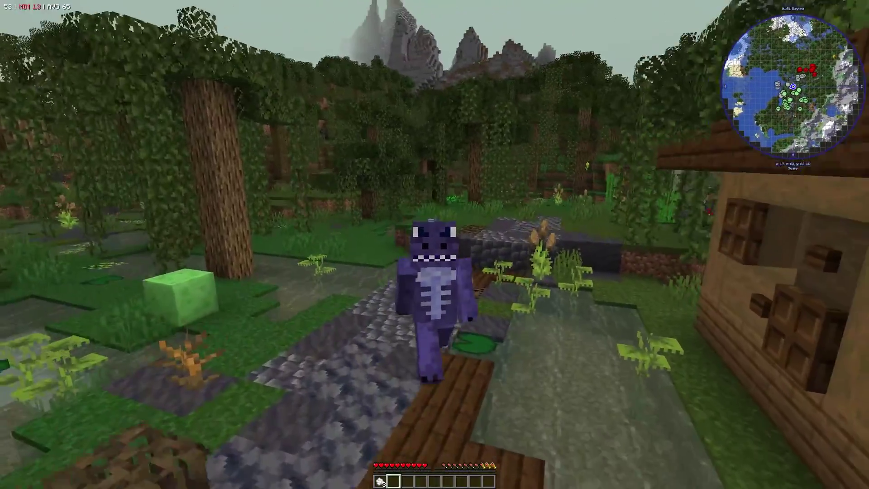
key(w)
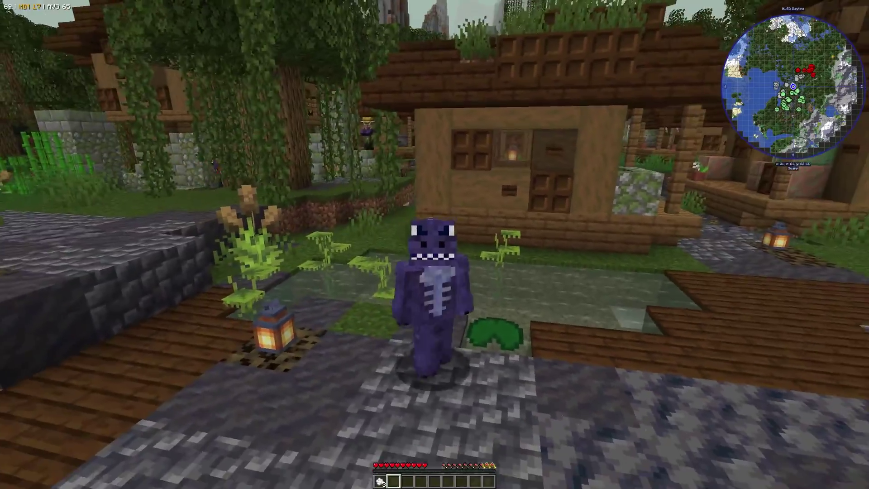
key(w)
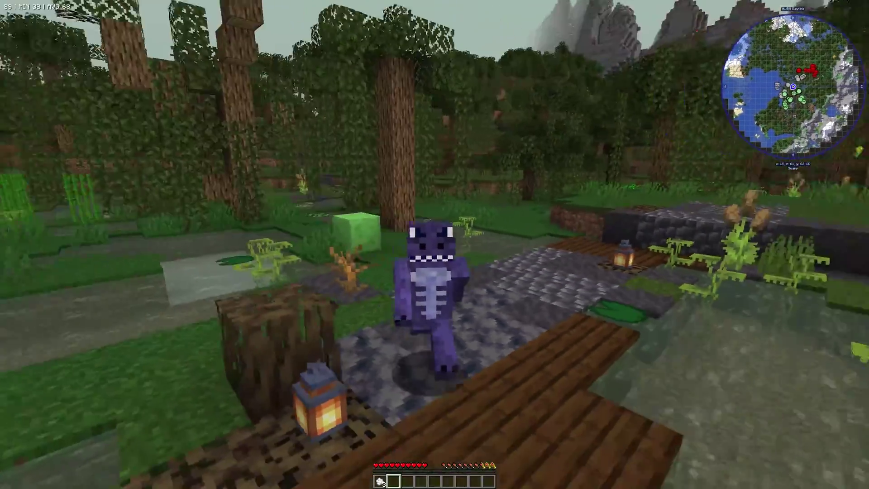
key(w)
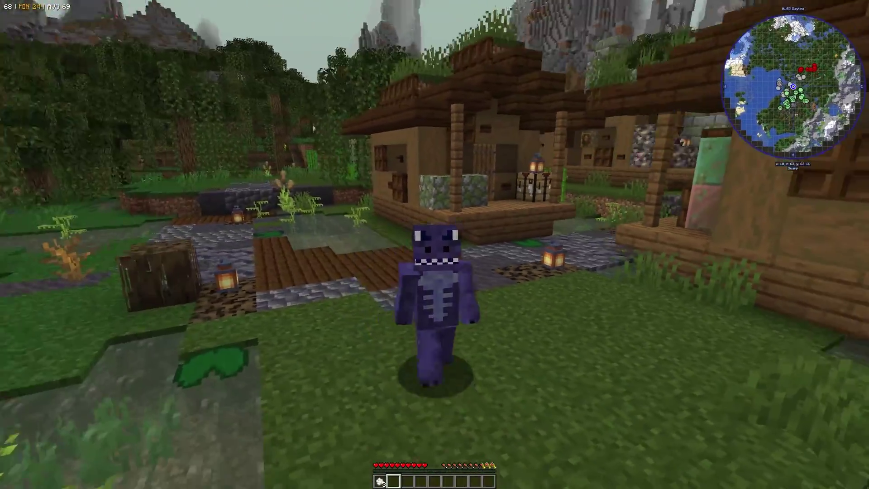
key(w)
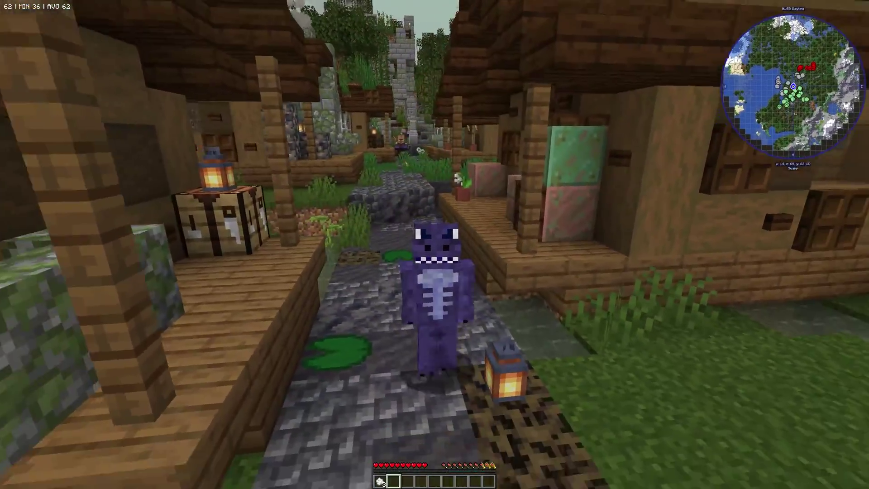
key(w)
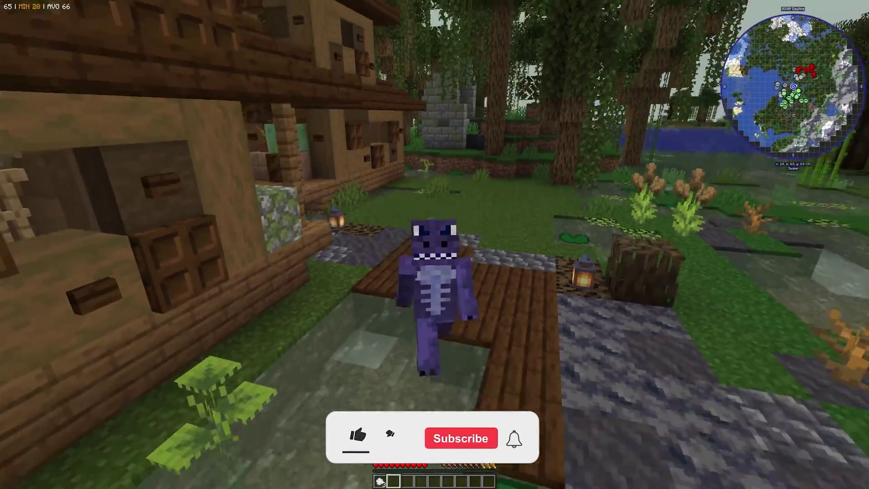
key(w)
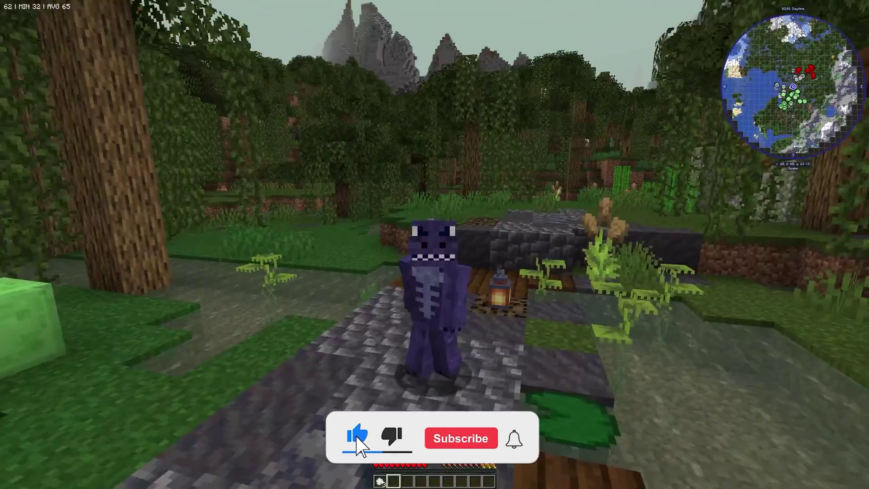